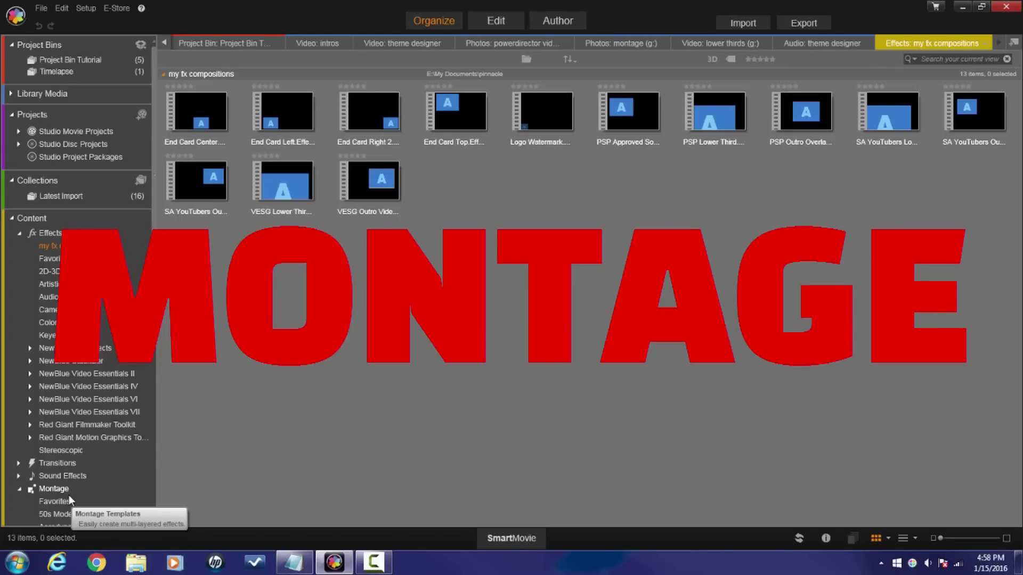
# Step: Switch to movie editing and open the Album theme from the Montage templates in the library
pyautogui.click(501, 22)
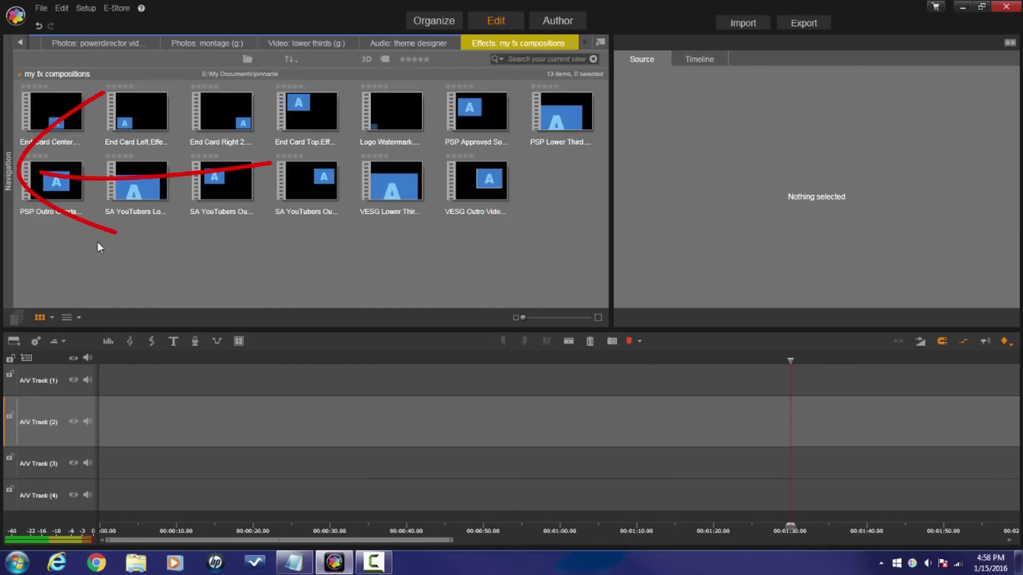
pyautogui.click(8, 209)
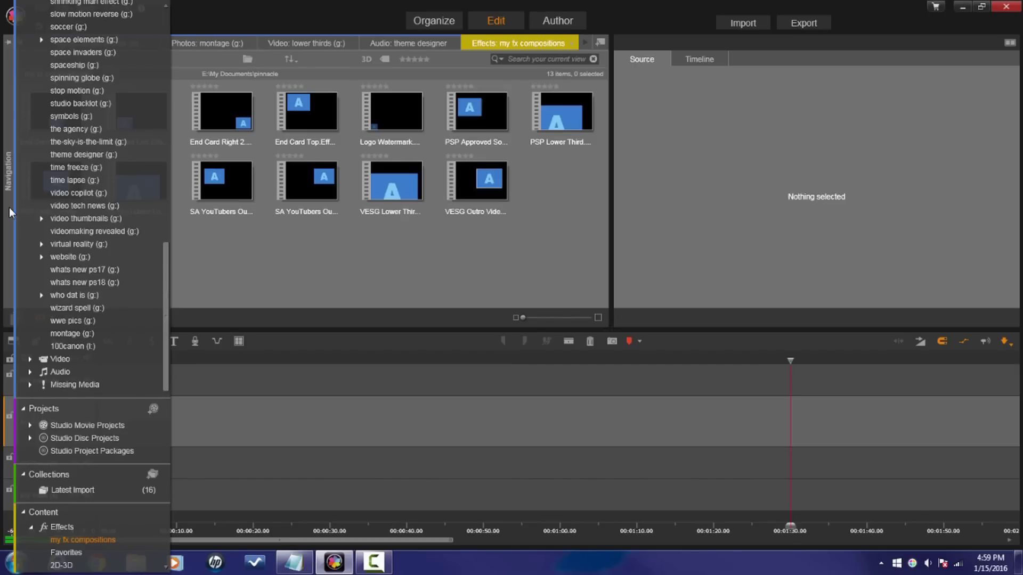
pyautogui.scroll(-6, 69, 216)
pyautogui.scroll(-10, 71, 218)
pyautogui.scroll(-2, 74, 226)
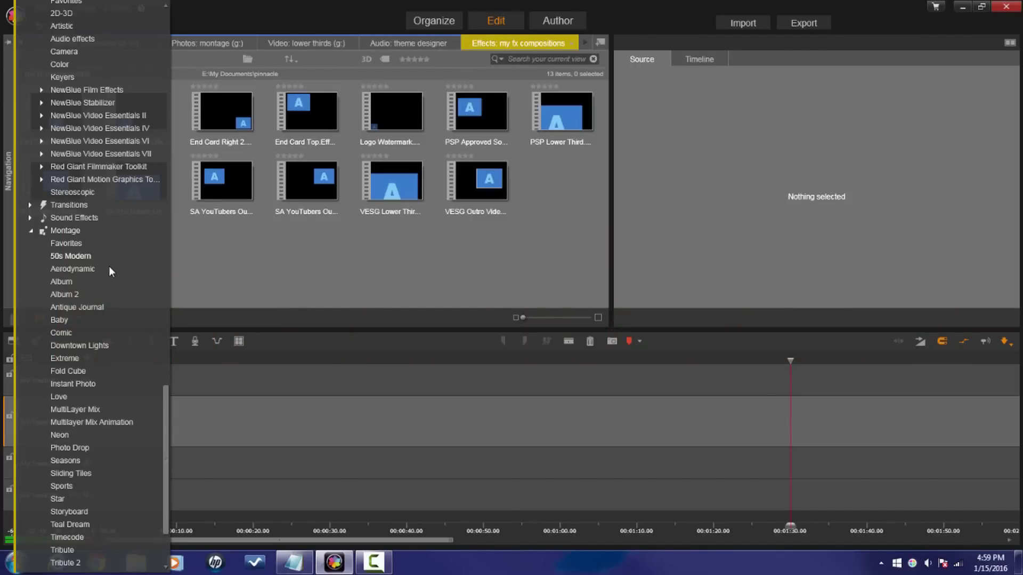
pyautogui.scroll(-2, 109, 269)
pyautogui.scroll(-1, 110, 215)
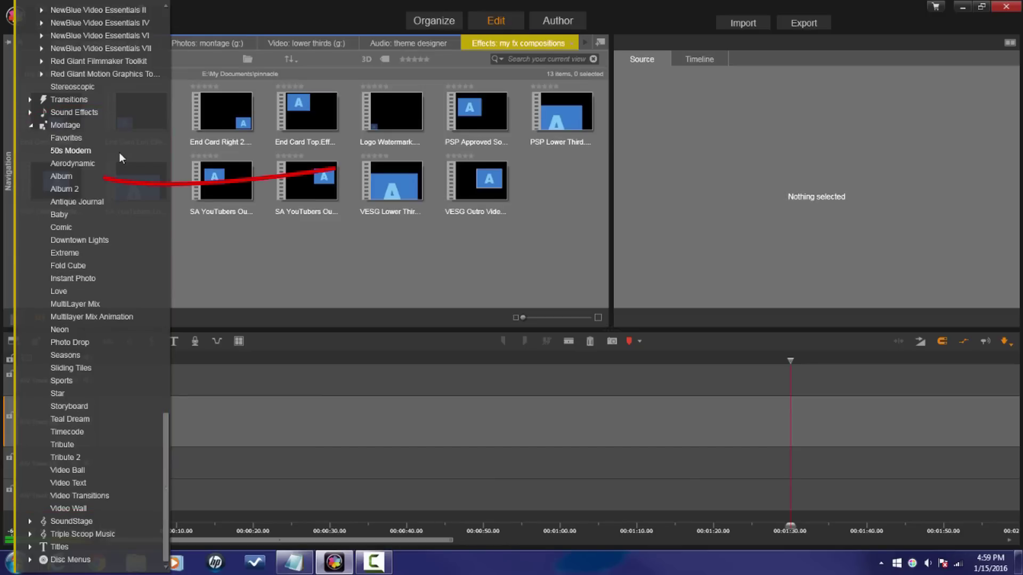
pyautogui.click(62, 177)
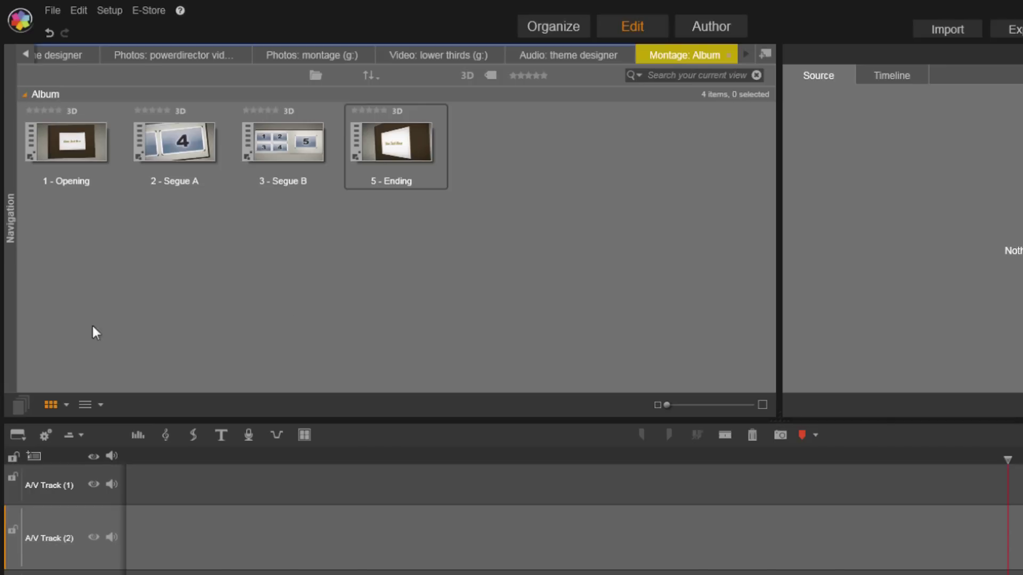
# Step: Place the 1 - Opening template at the start of A/V Track (2) and open it in the Montage Editor
pyautogui.click(90, 145)
pyautogui.moveTo(126, 235); pyautogui.dragTo(155, 534)
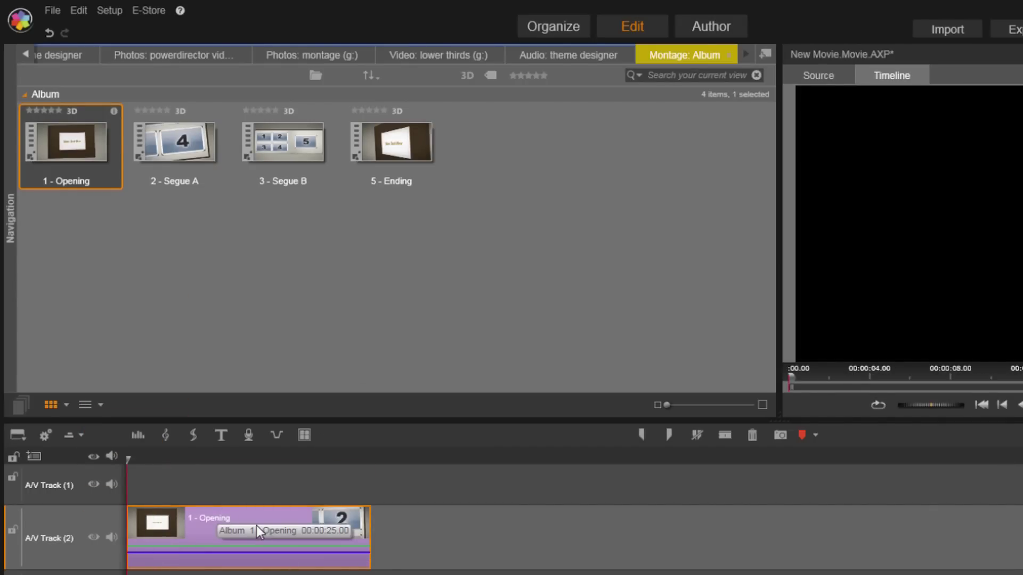
pyautogui.rightClick(221, 515)
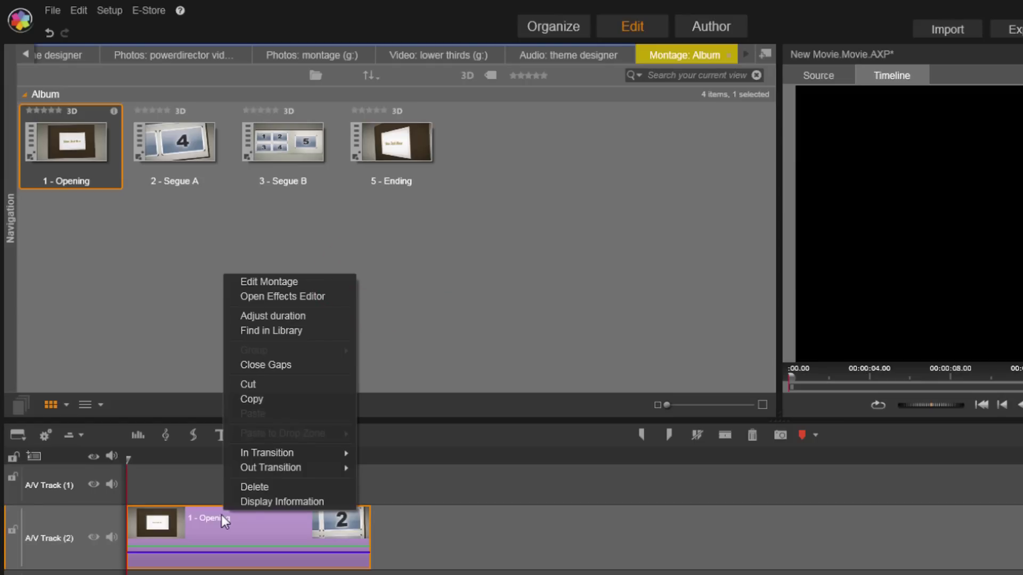
pyautogui.click(209, 527)
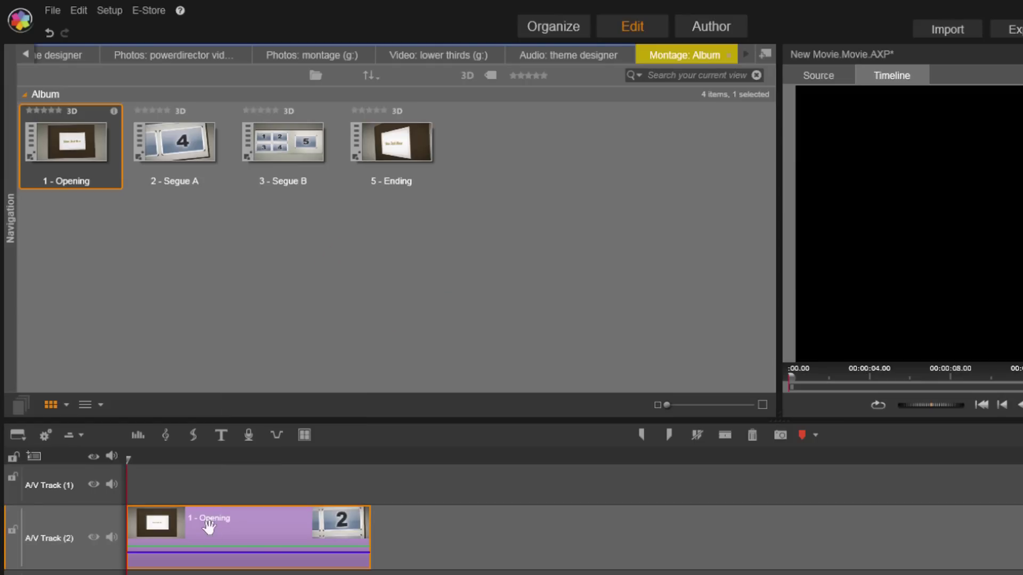
pyautogui.doubleClick(234, 528)
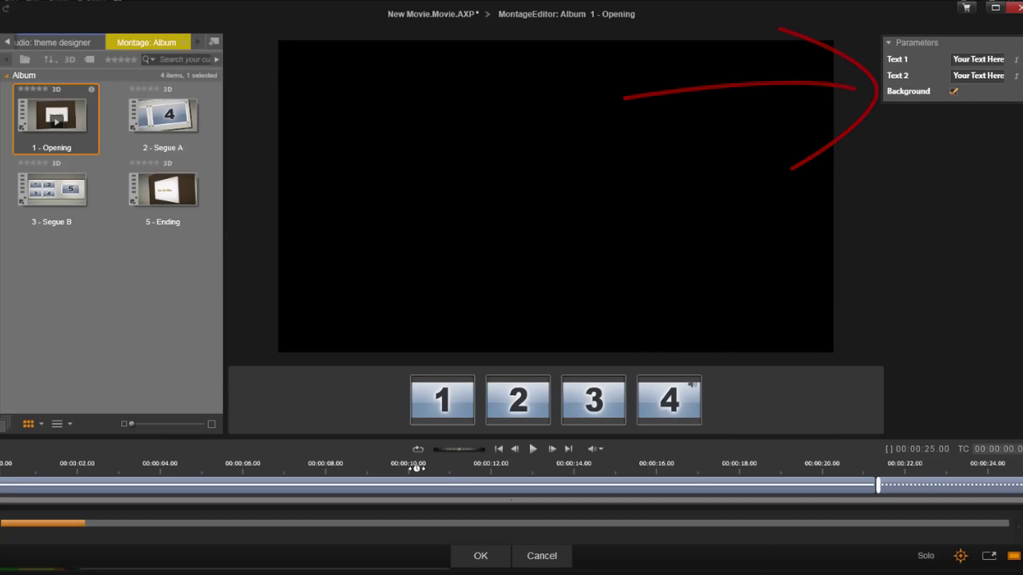
# Step: Preview the Opening template to about 16 seconds and try it with the Background off before restoring it
pyautogui.click(486, 466)
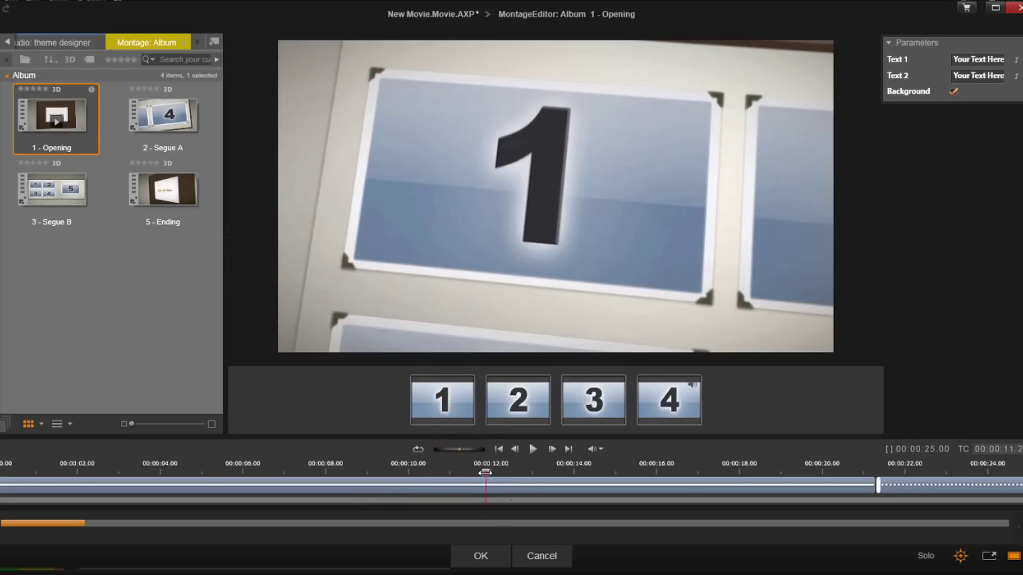
pyautogui.moveTo(484, 473); pyautogui.dragTo(688, 494)
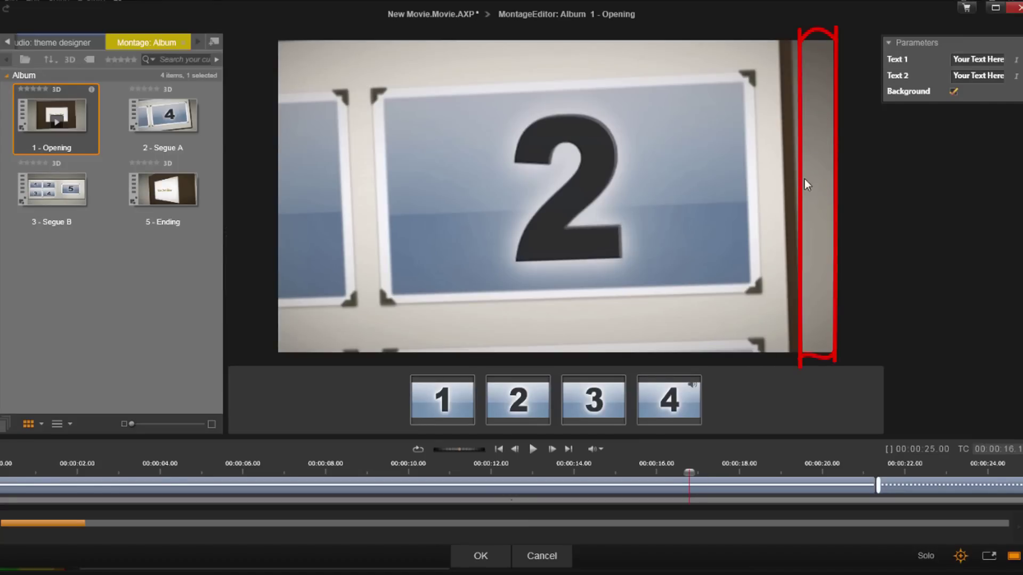
pyautogui.click(953, 93)
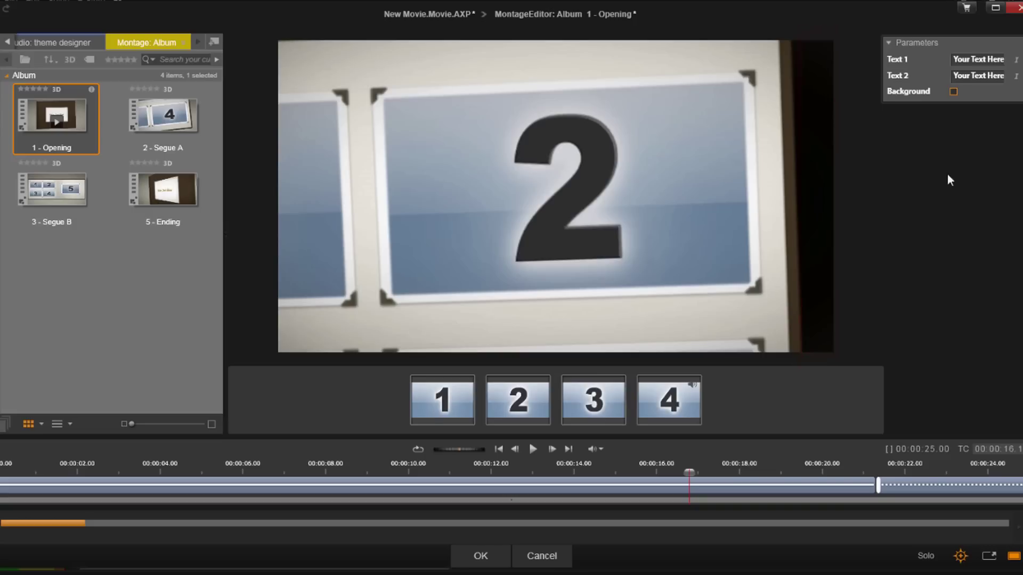
pyautogui.click(953, 93)
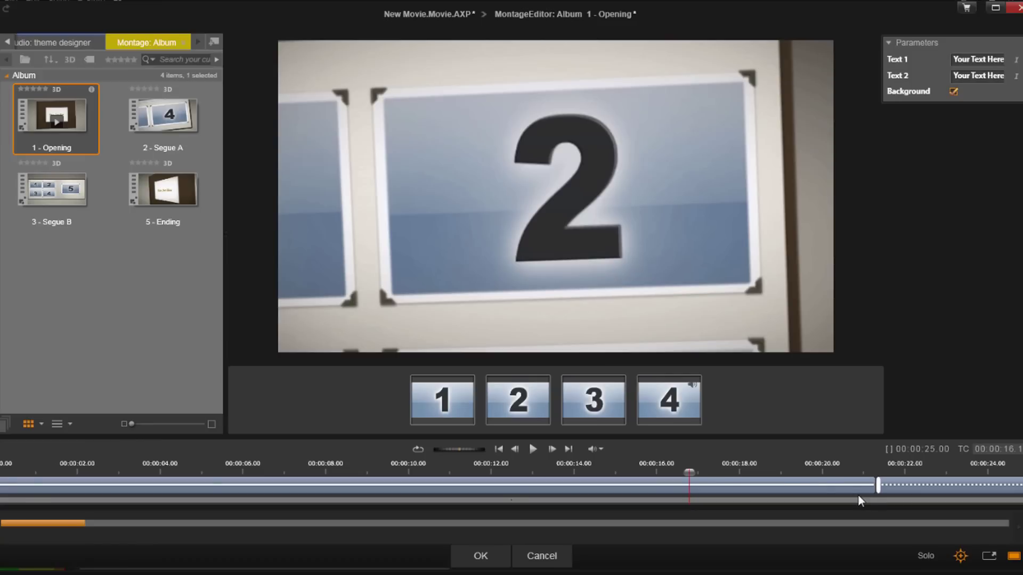
# Step: Preview the template's ending and move the divider on the montage timeline to just before 00:00:20.00
pyautogui.moveTo(691, 471); pyautogui.dragTo(382, 486)
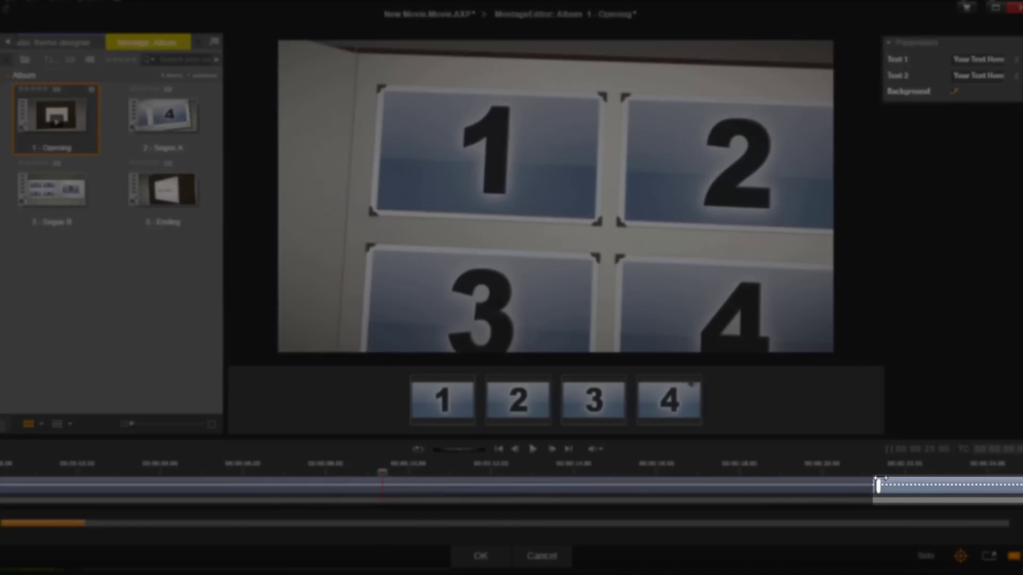
pyautogui.moveTo(382, 472)
pyautogui.mouseDown()
pyautogui.moveTo(1016, 485)
pyautogui.moveTo(949, 487)
pyautogui.mouseUp()
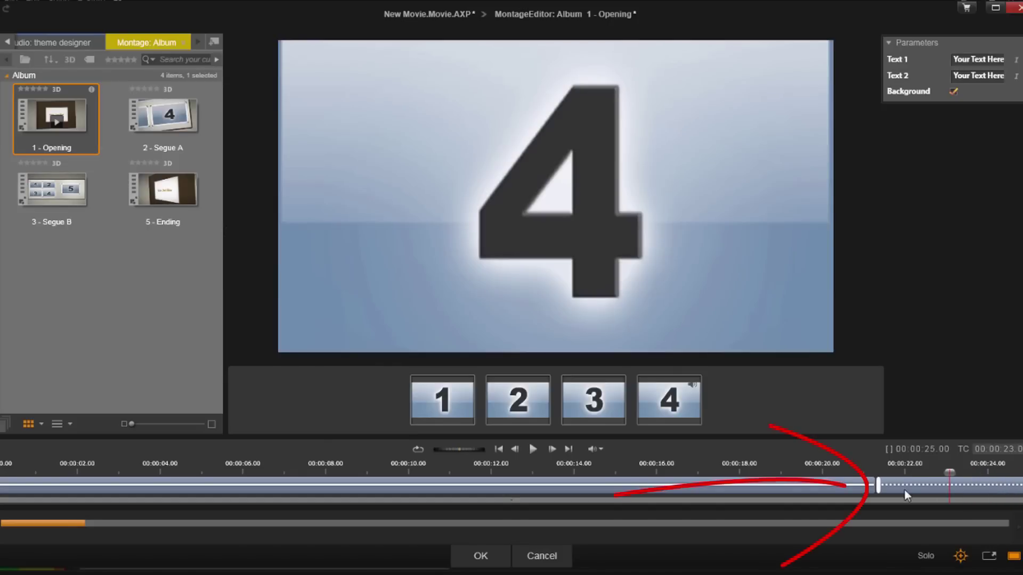
pyautogui.moveTo(875, 491)
pyautogui.mouseDown()
pyautogui.moveTo(983, 491)
pyautogui.moveTo(892, 482)
pyautogui.moveTo(878, 483)
pyautogui.moveTo(967, 494)
pyautogui.moveTo(660, 493)
pyautogui.mouseUp()
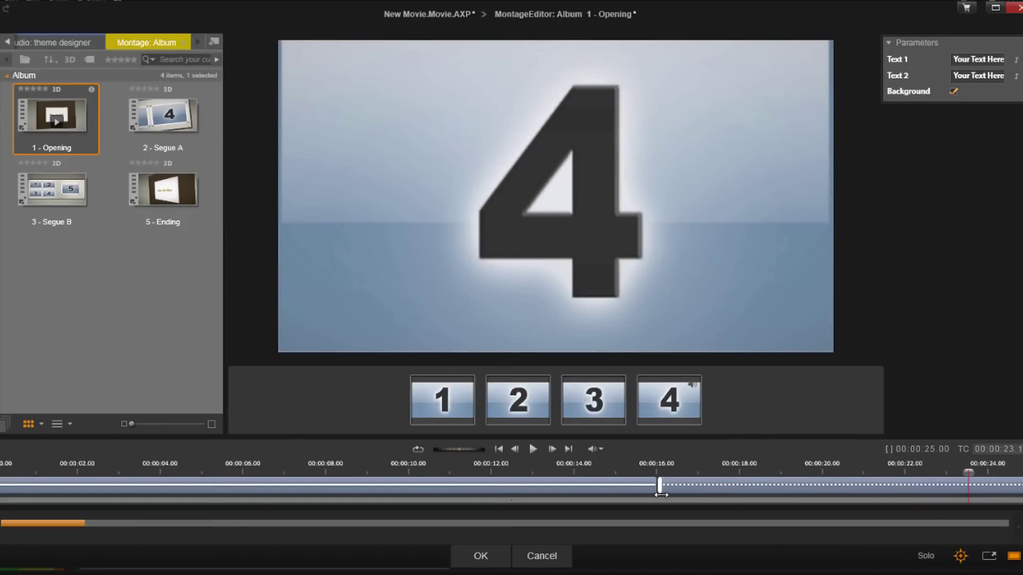
pyautogui.moveTo(967, 482); pyautogui.dragTo(815, 483)
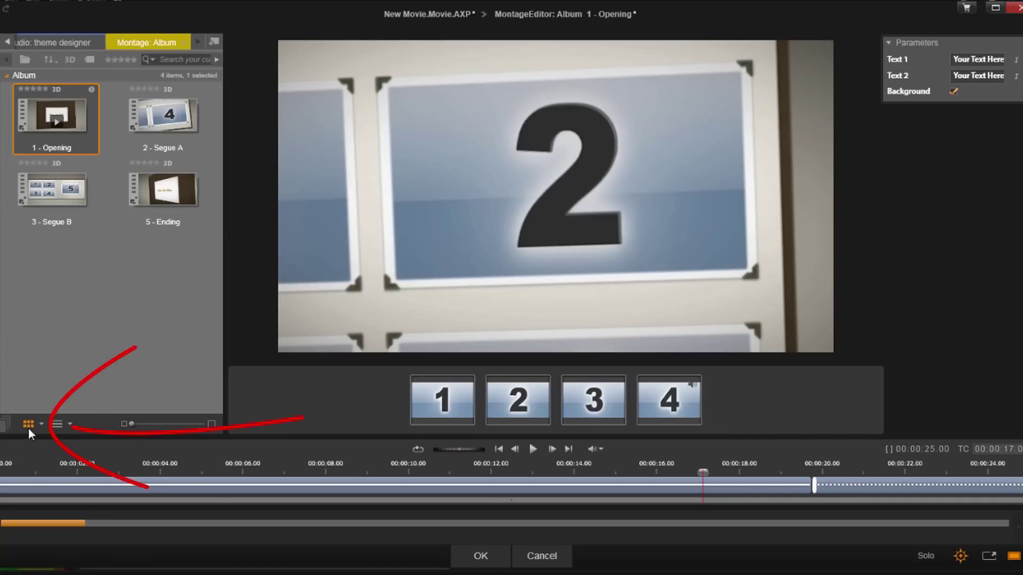
# Step: Try the library's details view, return to thumbnails and open the montage photo folder
pyautogui.click(59, 426)
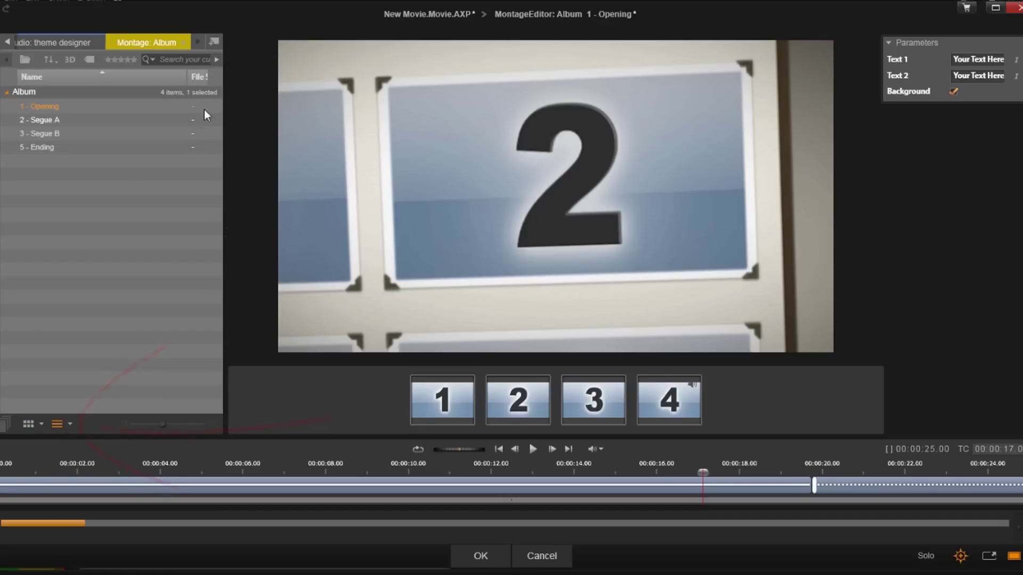
pyautogui.click(28, 425)
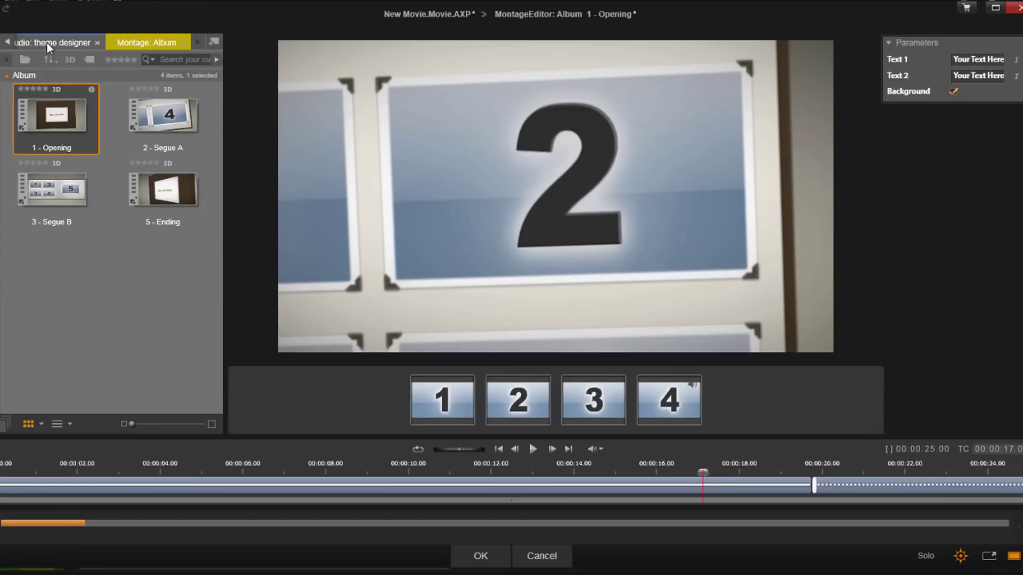
pyautogui.click(9, 41)
pyautogui.click(9, 42)
pyautogui.click(10, 42)
pyautogui.click(9, 42)
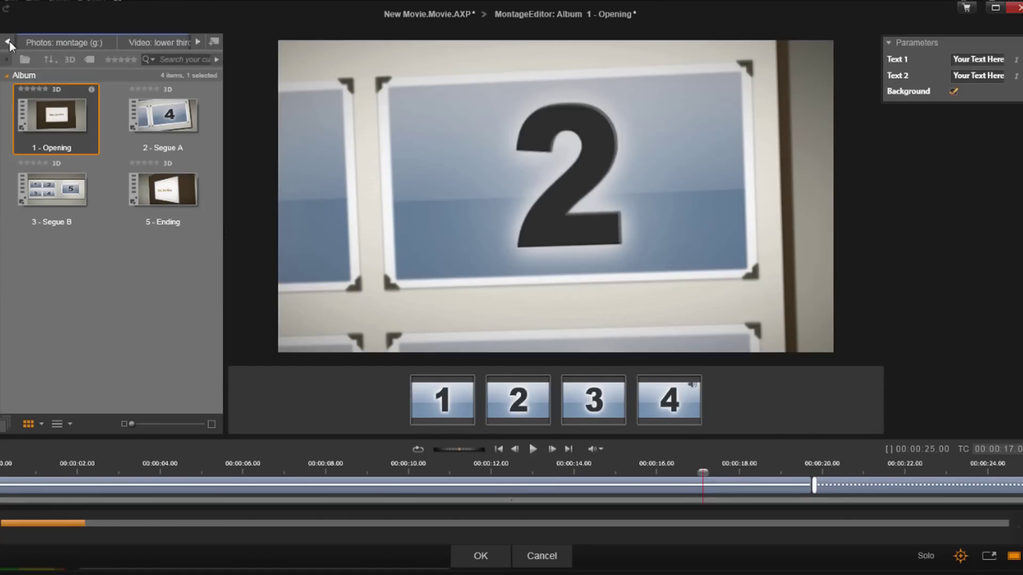
pyautogui.click(75, 42)
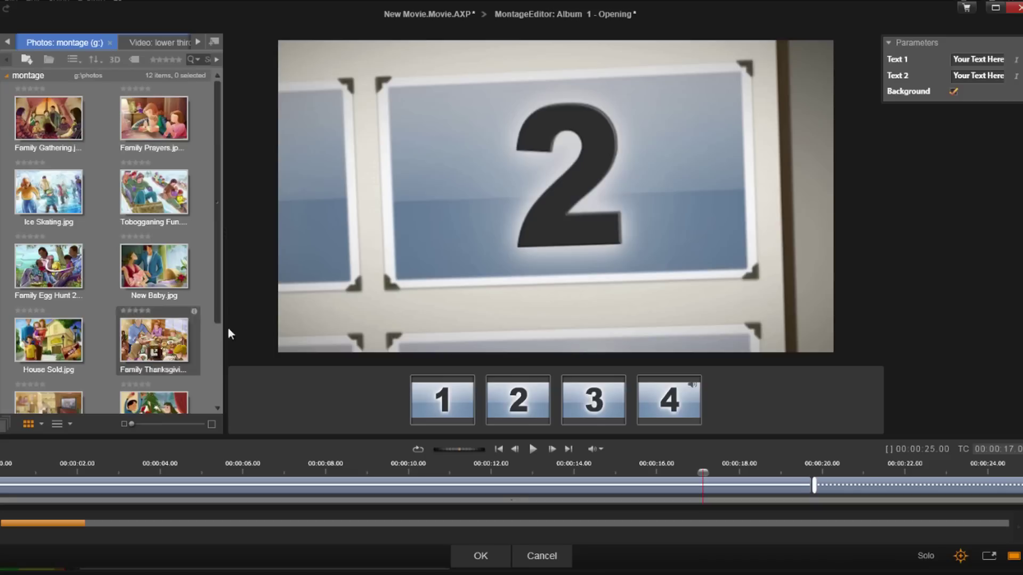
# Step: Fill dropzones 1 to 4 with Family Prayers, Ice Skating, Tobogganing Fun and Family Egg Hunt, preview the result and accept the montage
pyautogui.moveTo(164, 140); pyautogui.dragTo(439, 410)
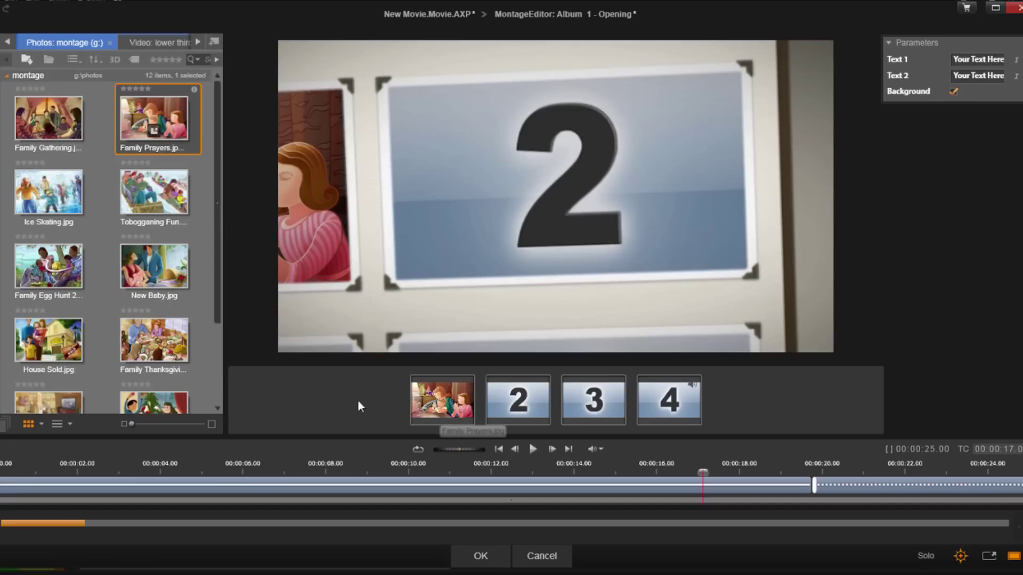
pyautogui.moveTo(48, 191); pyautogui.dragTo(514, 402)
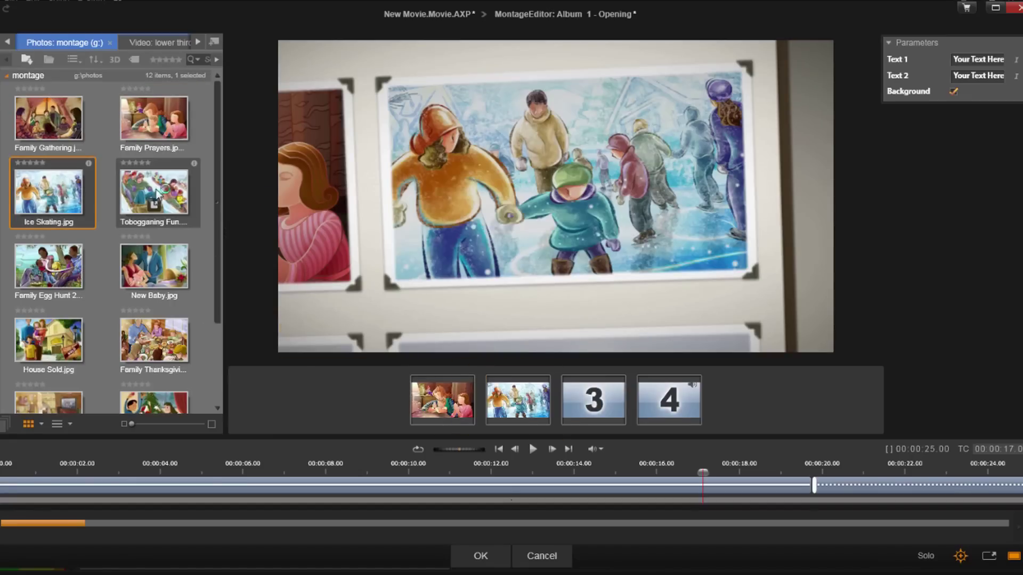
pyautogui.moveTo(158, 195); pyautogui.dragTo(586, 401)
pyautogui.moveTo(47, 262); pyautogui.dragTo(668, 400)
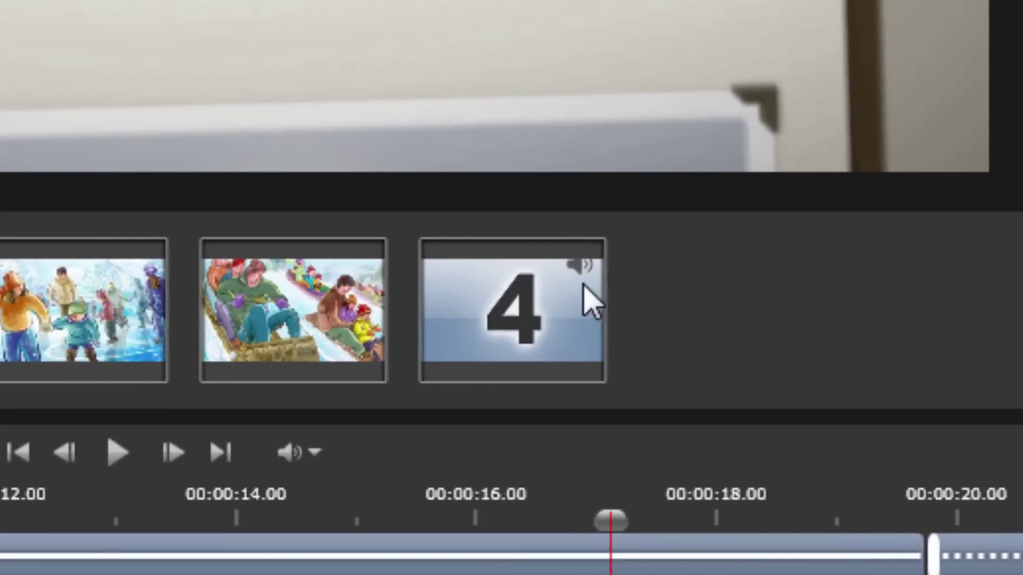
pyautogui.moveTo(586, 282)
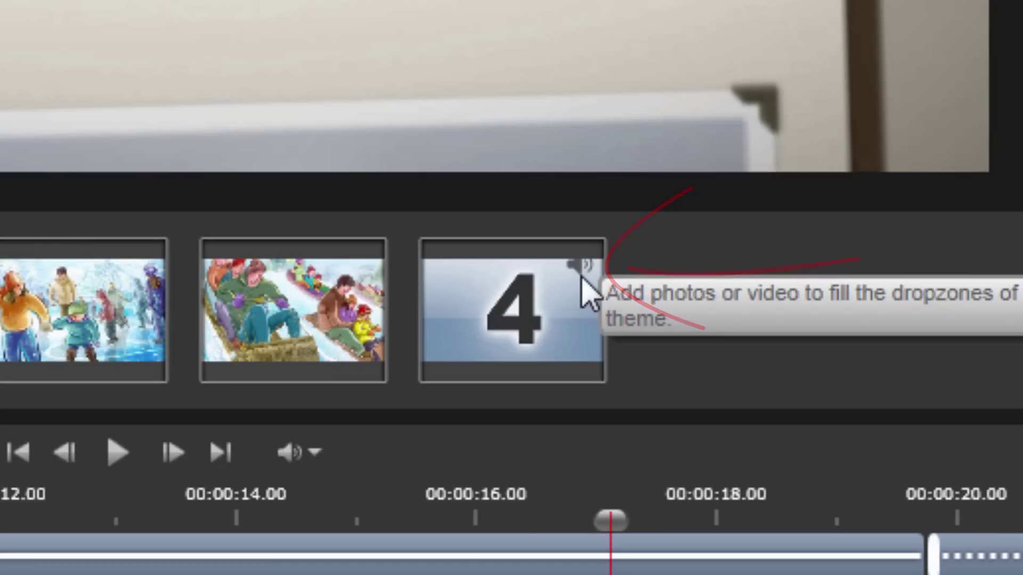
pyautogui.moveTo(538, 322)
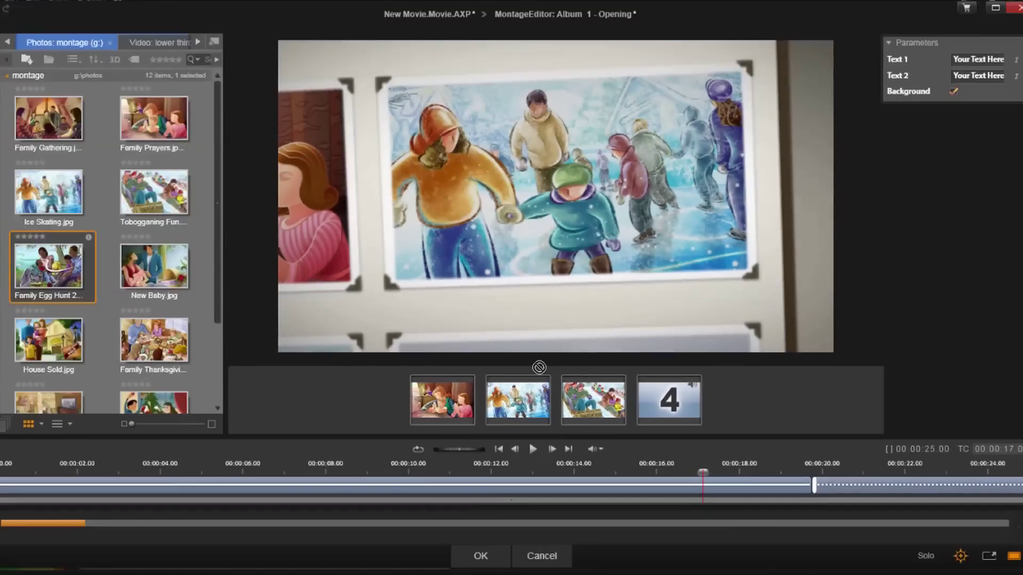
pyautogui.moveTo(48, 265); pyautogui.dragTo(679, 394)
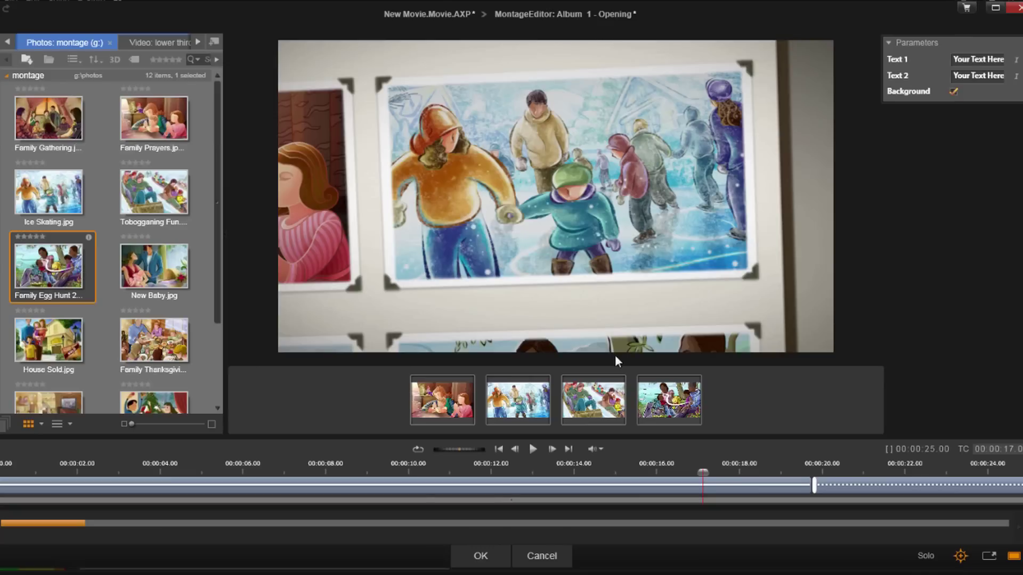
pyautogui.moveTo(703, 471); pyautogui.dragTo(908, 480)
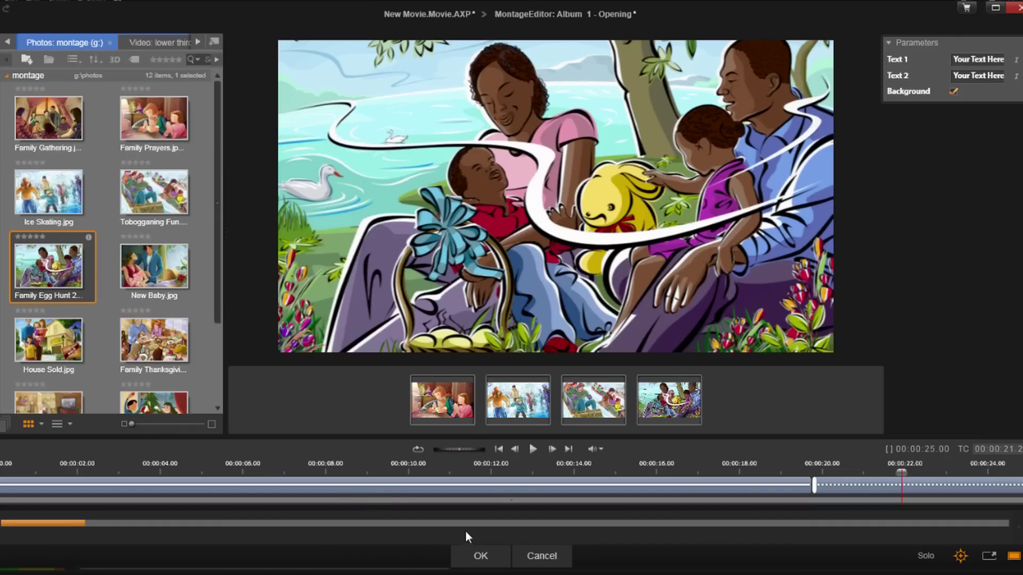
pyautogui.click(480, 556)
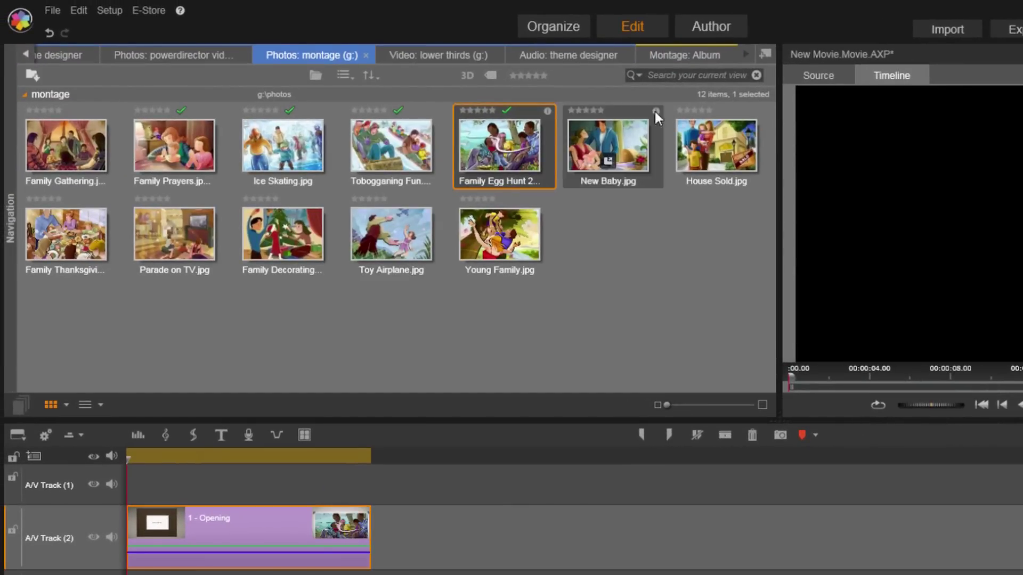
# Step: Add the Album templates 2 - Segue A, 3 - Segue B and 5 - Ending in sequence after the Opening clip on A/V Track (2)
pyautogui.click(683, 57)
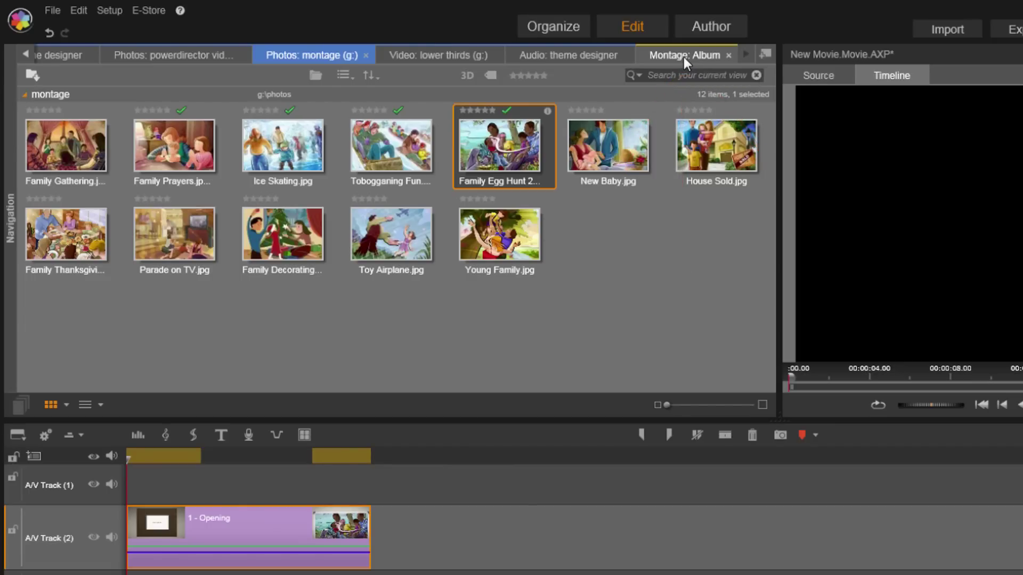
pyautogui.moveTo(199, 137); pyautogui.dragTo(398, 537)
pyautogui.moveTo(283, 135); pyautogui.dragTo(580, 517)
pyautogui.moveTo(669, 520); pyautogui.dragTo(632, 521)
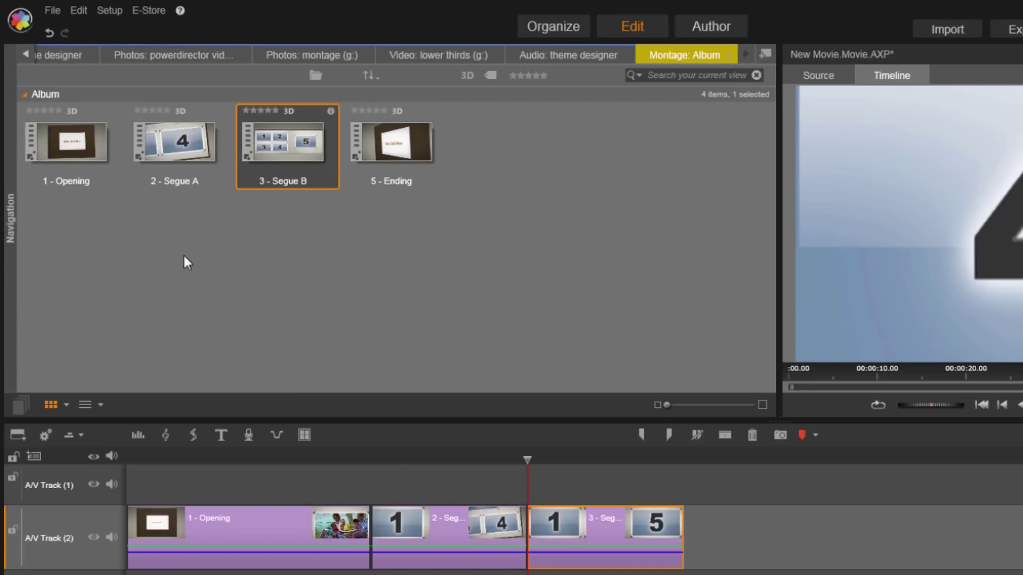
pyautogui.moveTo(373, 183); pyautogui.dragTo(739, 521)
pyautogui.moveTo(809, 538); pyautogui.dragTo(771, 543)
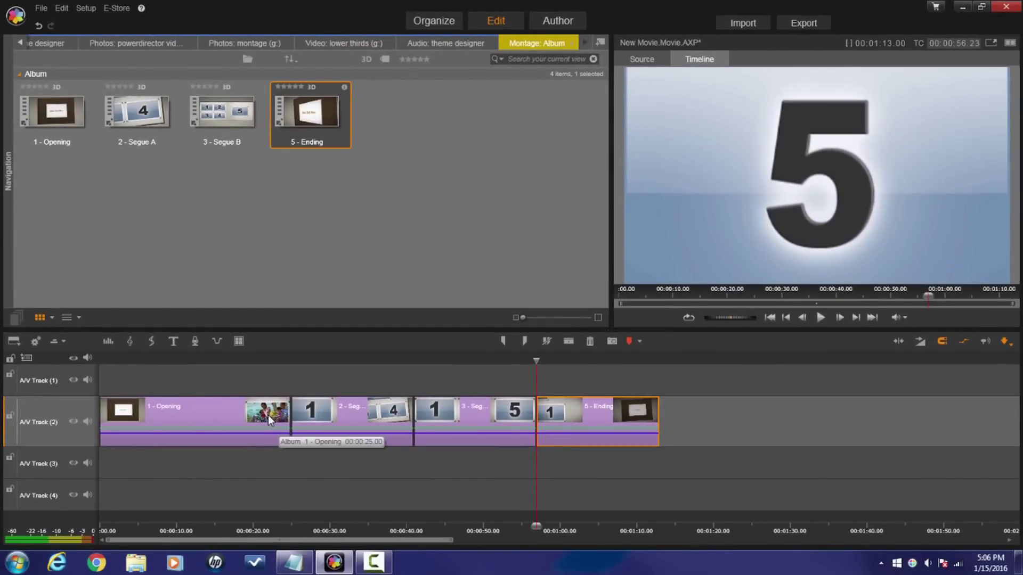
# Step: Compare the end of the Opening clip with the start of 2 - Segue A, and select the Segue A clip
pyautogui.click(268, 415)
pyautogui.click(263, 358)
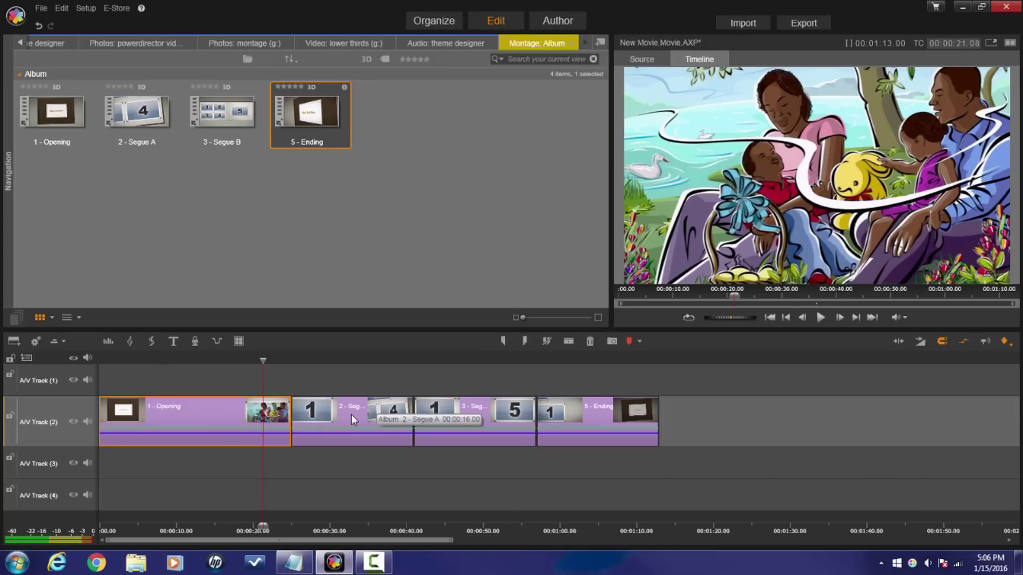
pyautogui.moveTo(262, 360); pyautogui.dragTo(299, 376)
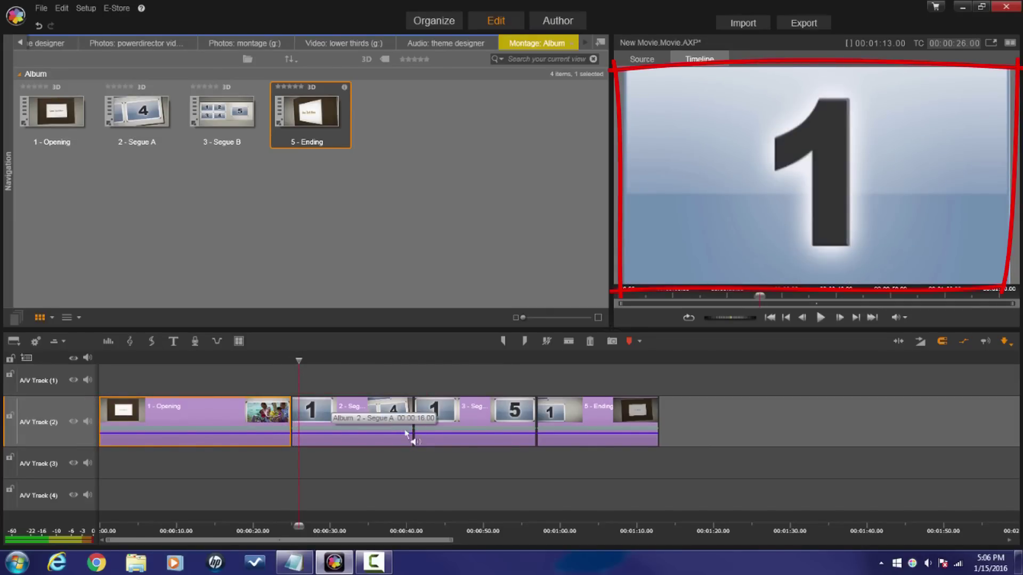
pyautogui.moveTo(303, 363)
pyautogui.mouseDown()
pyautogui.moveTo(354, 363)
pyautogui.moveTo(277, 406)
pyautogui.moveTo(297, 408)
pyautogui.mouseUp()
pyautogui.click(351, 408)
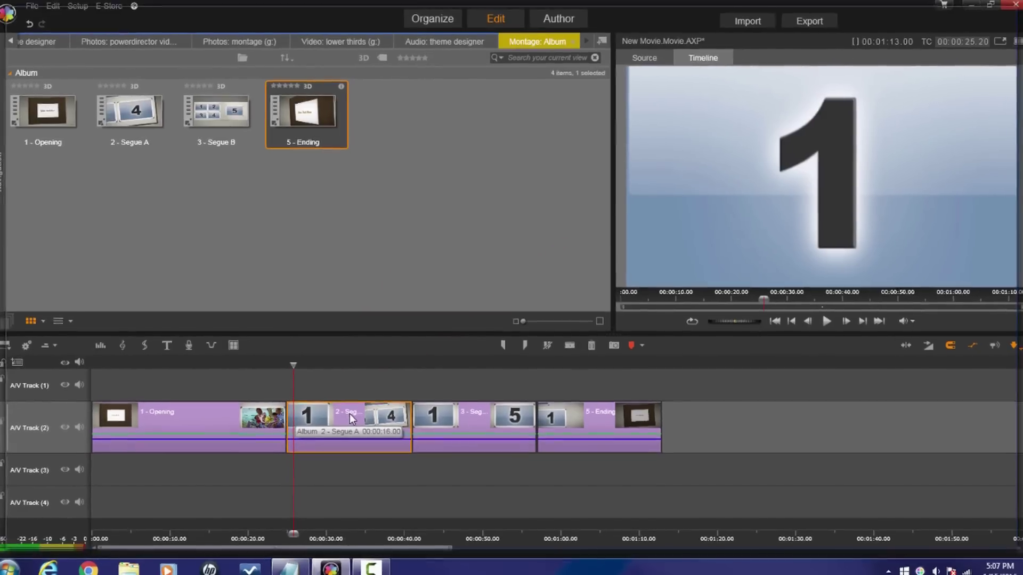
# Step: Open the 2 - Segue A clip for montage editing and bring up the montage photo folder
pyautogui.doubleClick(351, 410)
pyautogui.click(7, 41)
pyautogui.click(7, 42)
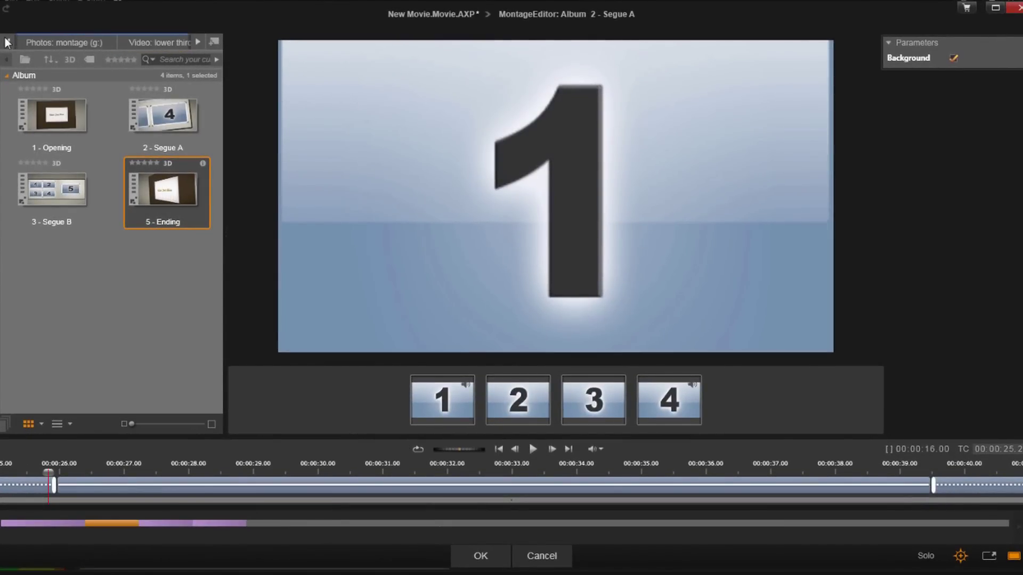
pyautogui.click(56, 43)
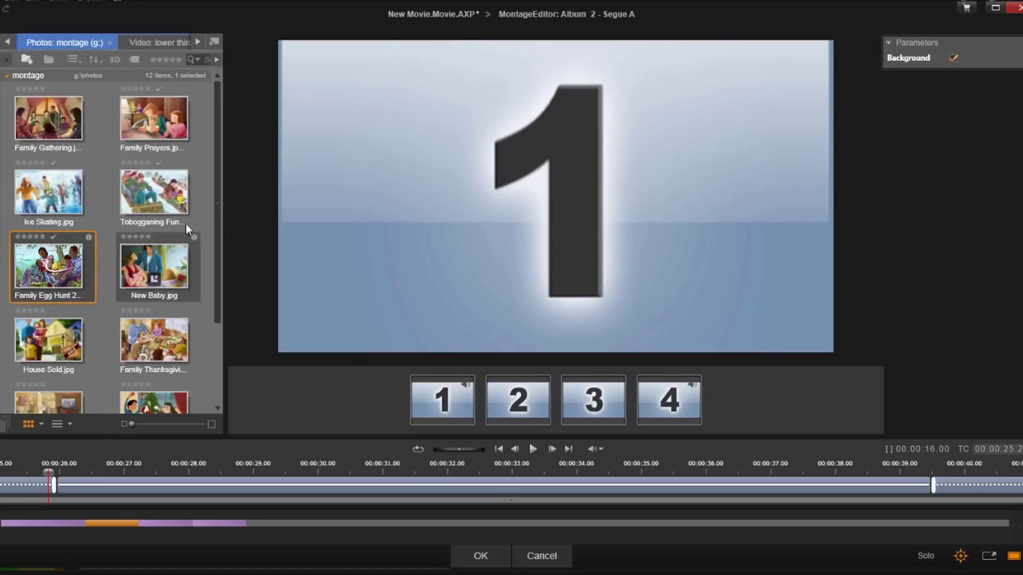
# Step: Fill dropzones 1 to 4 with Family Egg Hunt, New Baby, House Sold and Family Thanksgiving, check the clip's end and accept the montage
pyautogui.moveTo(78, 266); pyautogui.dragTo(452, 396)
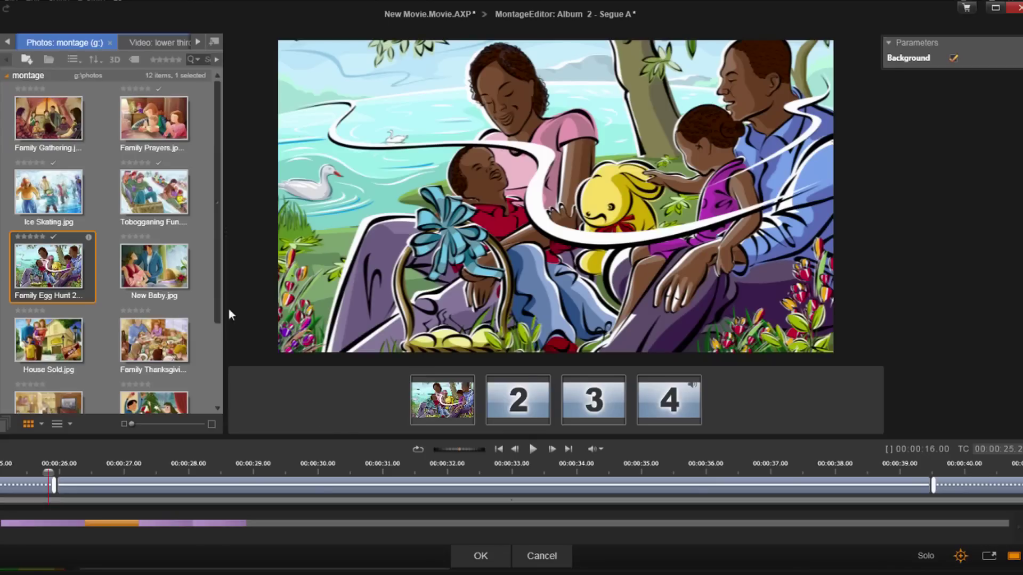
pyautogui.moveTo(160, 265); pyautogui.dragTo(507, 379)
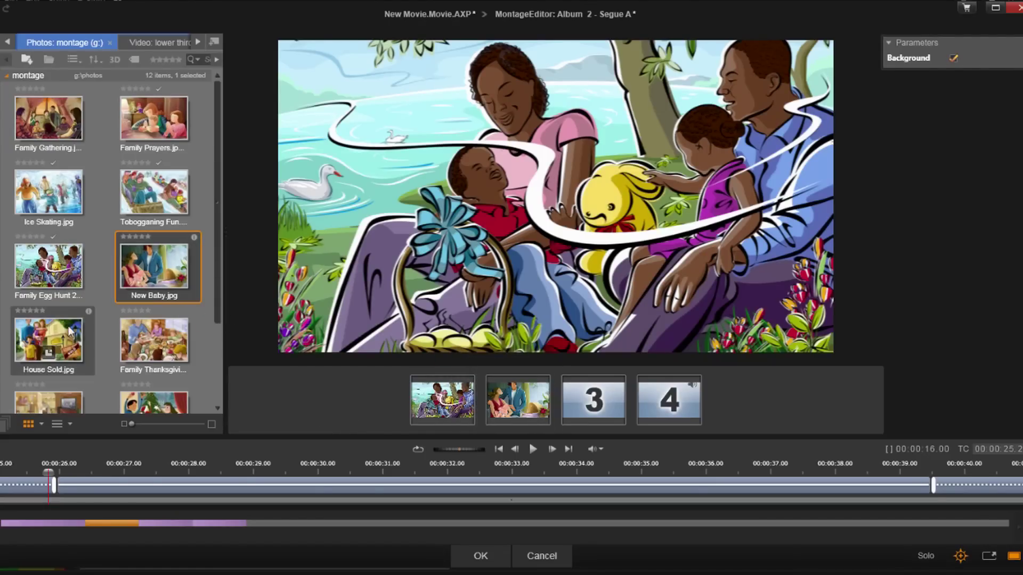
pyautogui.moveTo(69, 330); pyautogui.dragTo(594, 400)
pyautogui.moveTo(141, 338); pyautogui.dragTo(658, 400)
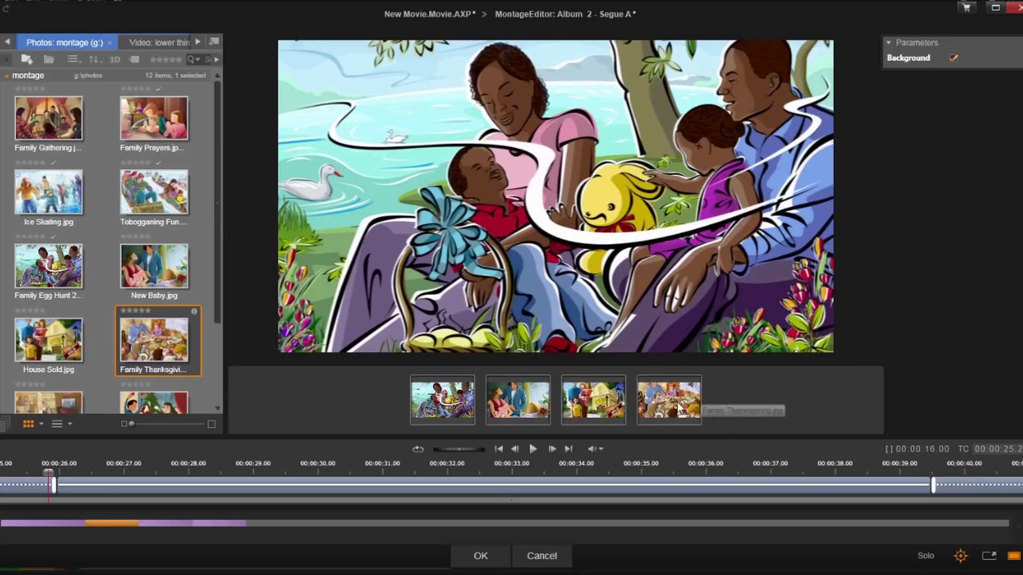
pyautogui.click(951, 462)
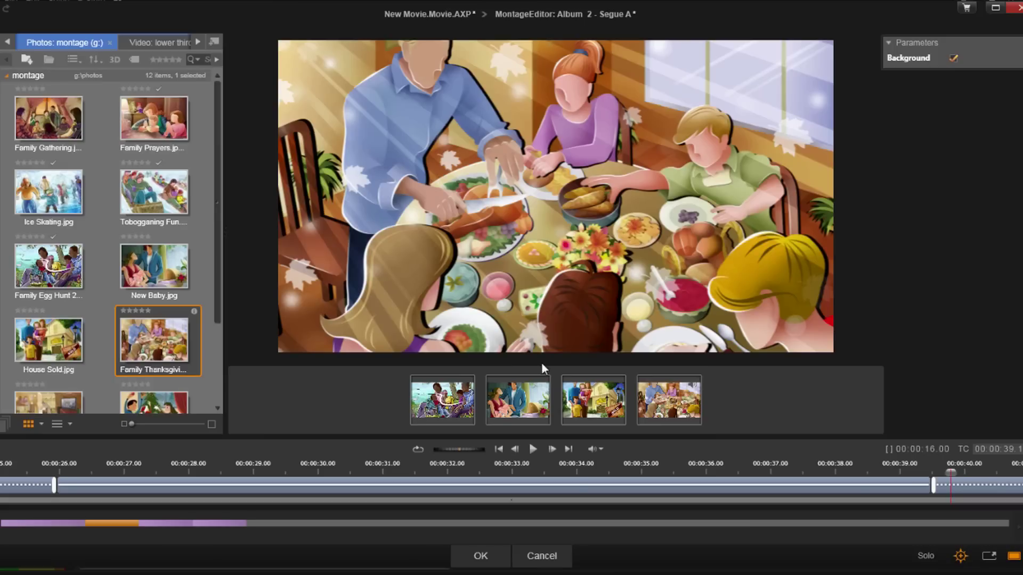
pyautogui.click(481, 556)
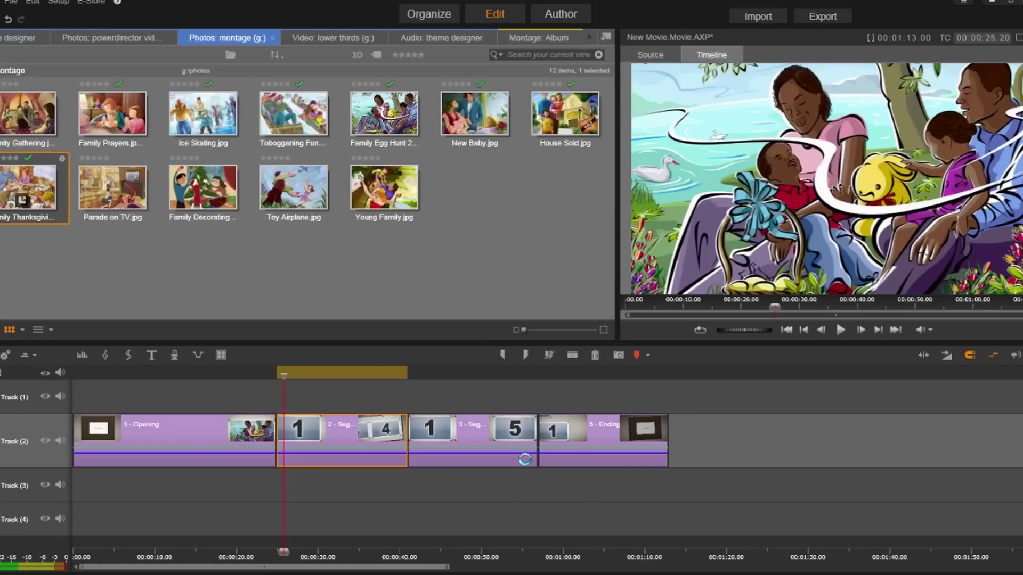
# Step: Fill the 3 - Segue B dropzones with Family Thanksgiving, Parade on TV, Family Decorating, Toy Airplane and Young Family, and accept the montage
pyautogui.doubleClick(469, 433)
pyautogui.moveTo(154, 228); pyautogui.dragTo(405, 399)
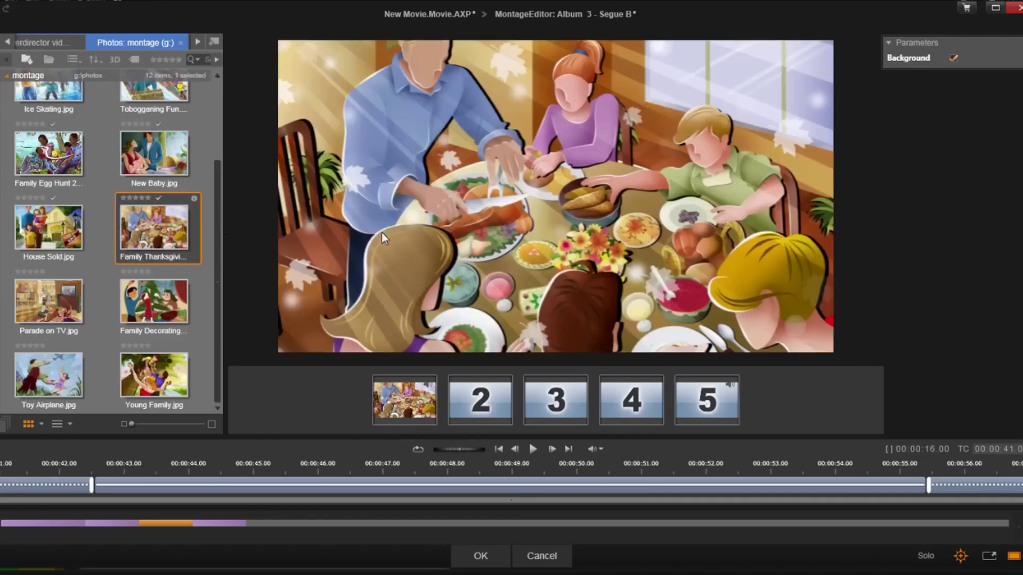
pyautogui.moveTo(48, 301); pyautogui.dragTo(480, 400)
pyautogui.moveTo(154, 301); pyautogui.dragTo(555, 399)
pyautogui.moveTo(59, 373); pyautogui.dragTo(632, 400)
pyautogui.moveTo(154, 375); pyautogui.dragTo(706, 399)
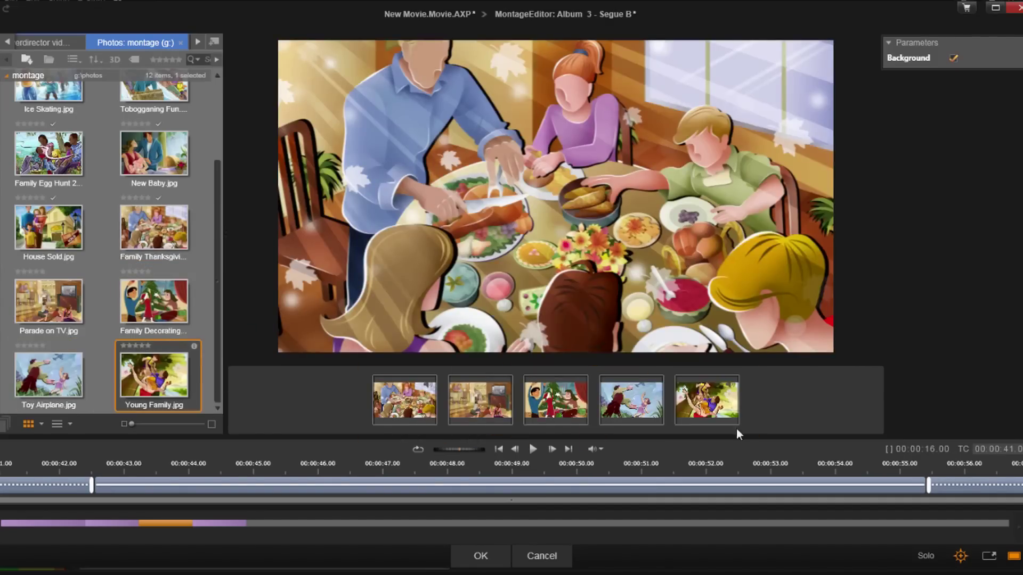
pyautogui.click(481, 556)
# Step: Fill the two dropzones of the 5 - Ending clip with Young Family and Family Gathering, and accept the montage
pyautogui.doubleClick(613, 423)
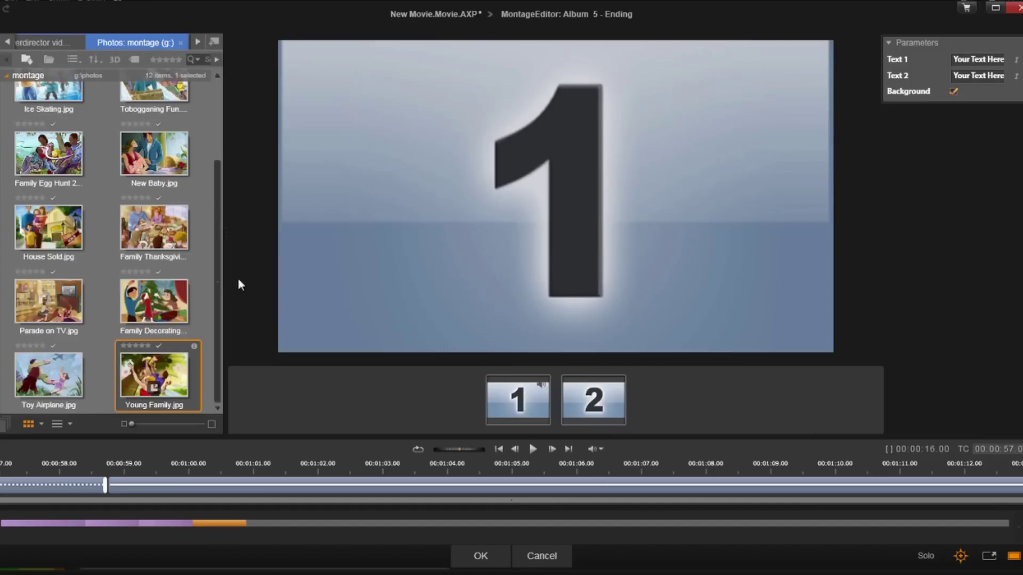
pyautogui.scroll(2, 211, 364)
pyautogui.scroll(-2, 210, 363)
pyautogui.moveTo(154, 375); pyautogui.dragTo(518, 399)
pyautogui.scroll(3, 216, 142)
pyautogui.moveTo(49, 117); pyautogui.dragTo(594, 400)
pyautogui.click(481, 556)
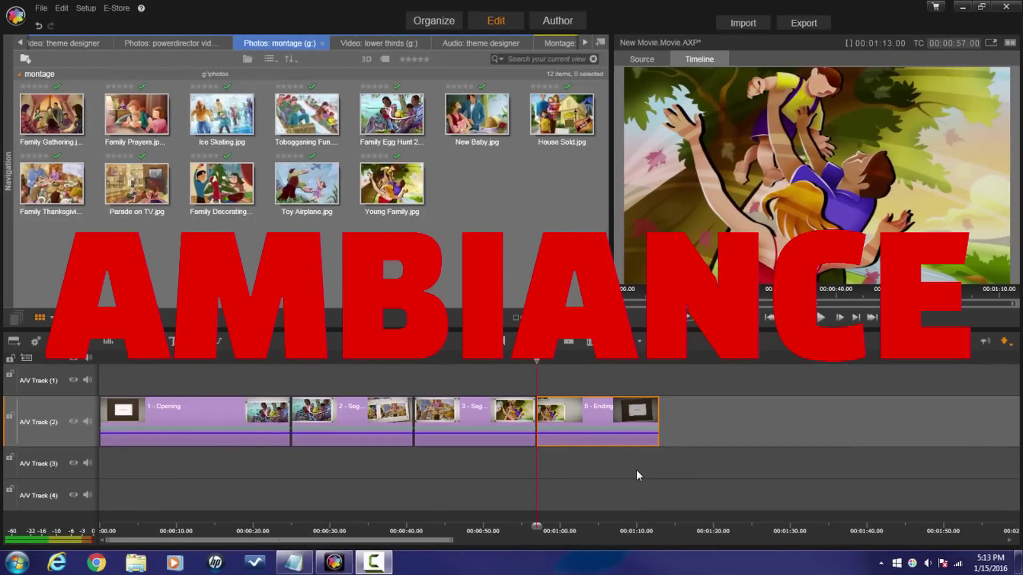
# Step: Open the montage music folder and place the Family Portrait track at the start of A/V Track (3)
pyautogui.click(8, 171)
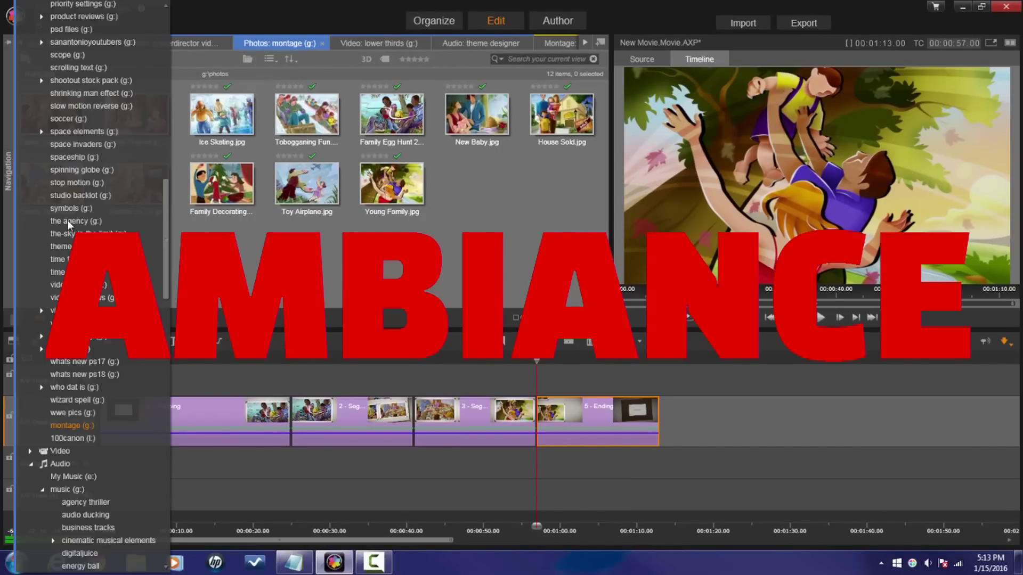
pyautogui.scroll(-2, 134, 369)
pyautogui.scroll(-8, 134, 368)
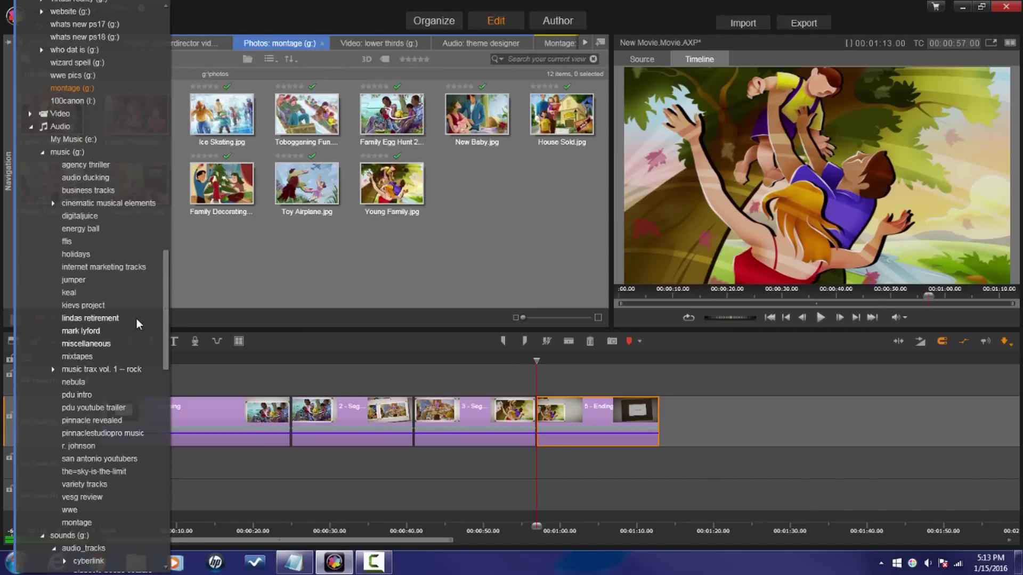
pyautogui.scroll(-5, 137, 322)
pyautogui.click(85, 340)
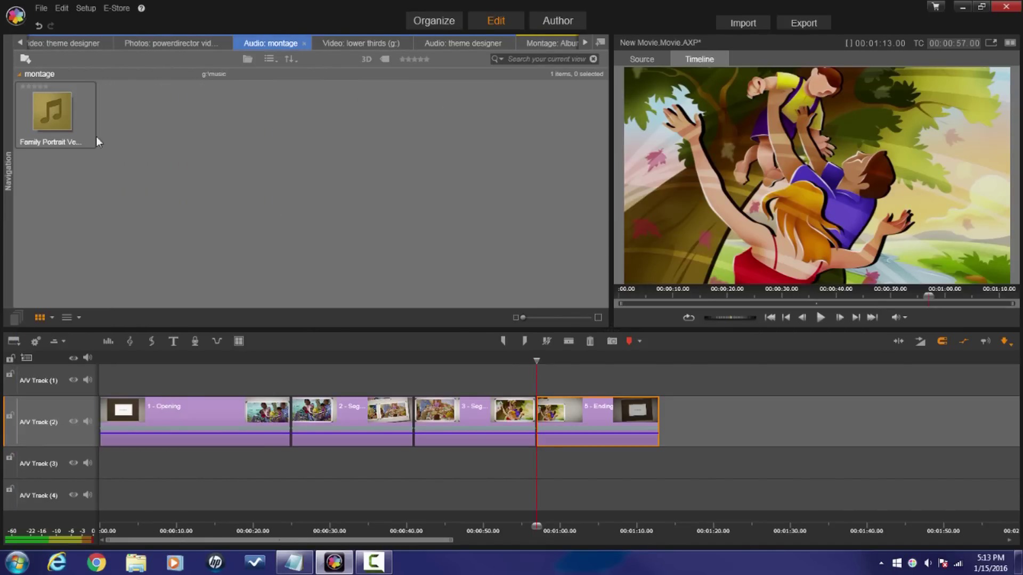
pyautogui.moveTo(52, 112); pyautogui.dragTo(102, 471)
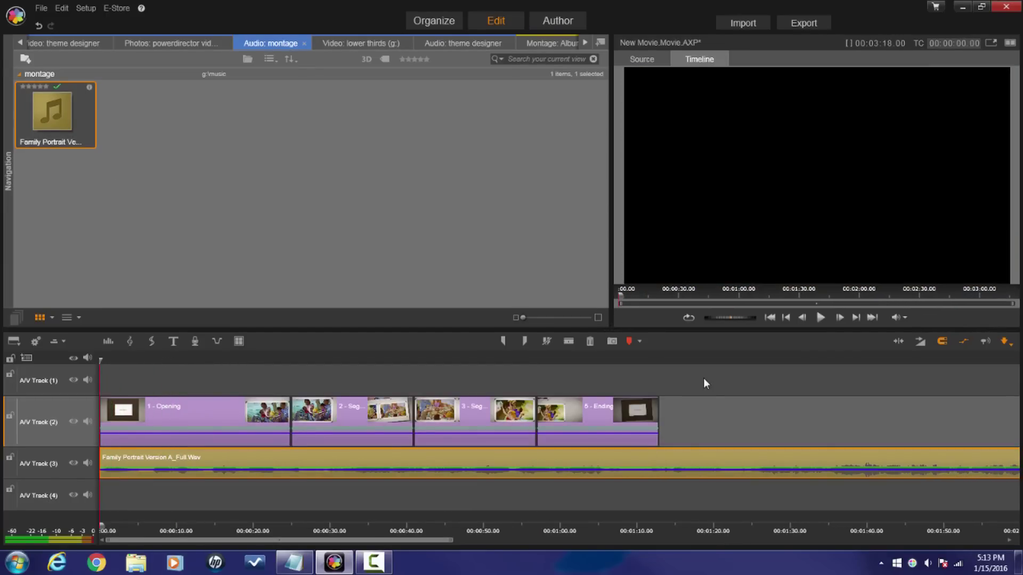
# Step: Split the Family Portrait music at the end of the 5 - Ending clip and delete the part after the cut
pyautogui.click(644, 357)
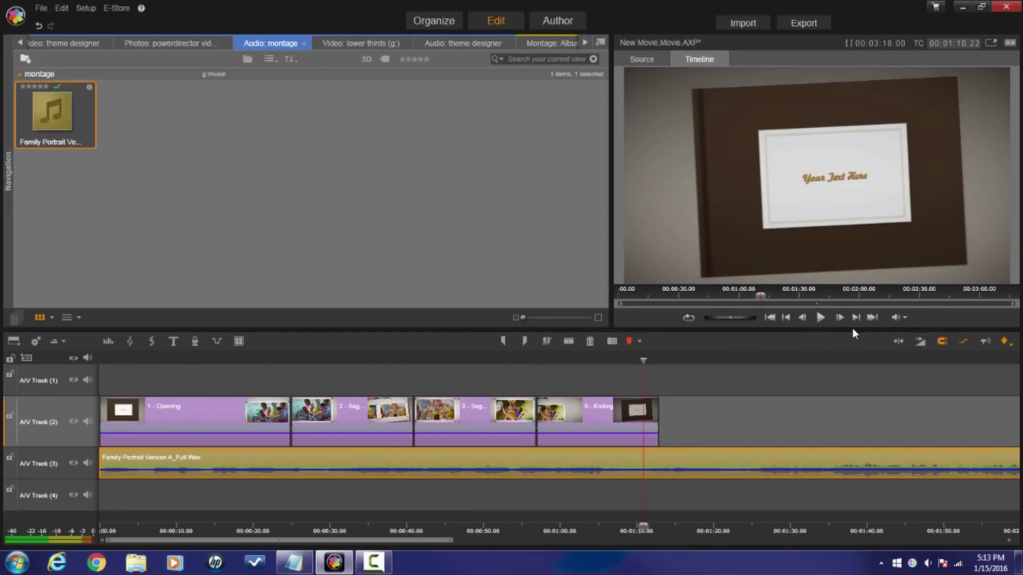
pyautogui.click(853, 321)
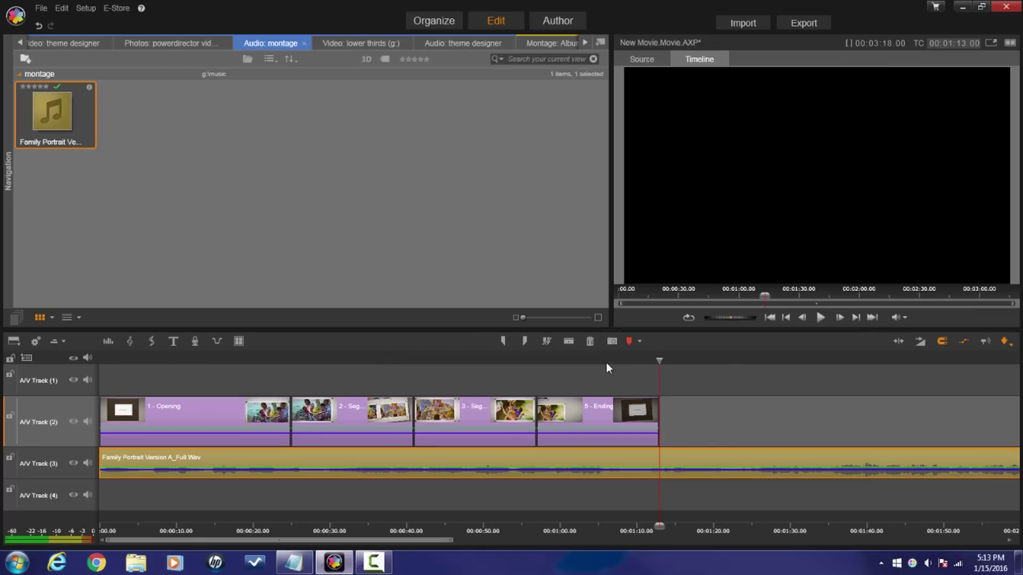
pyautogui.click(566, 341)
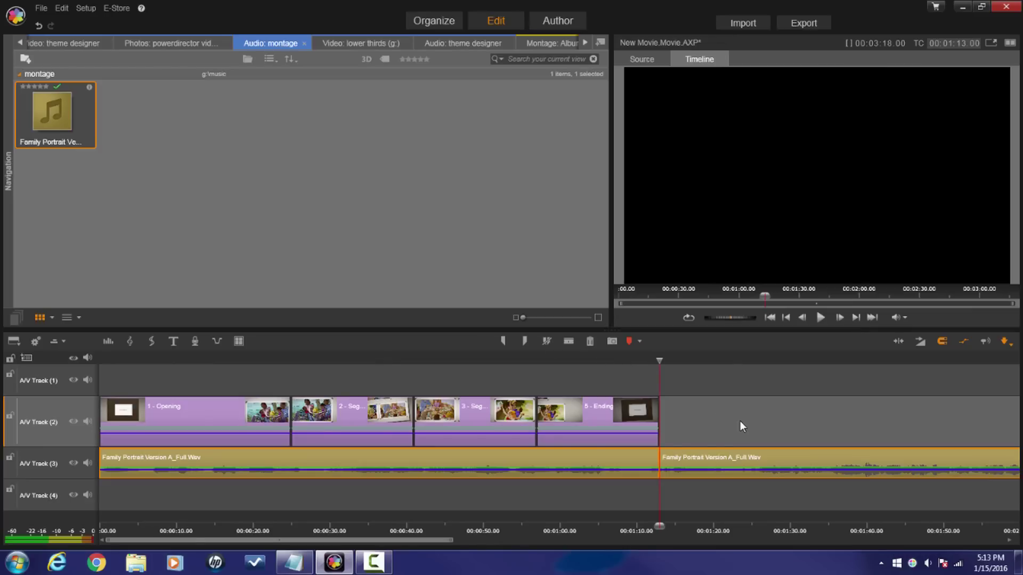
pyautogui.click(740, 459)
pyautogui.click(592, 341)
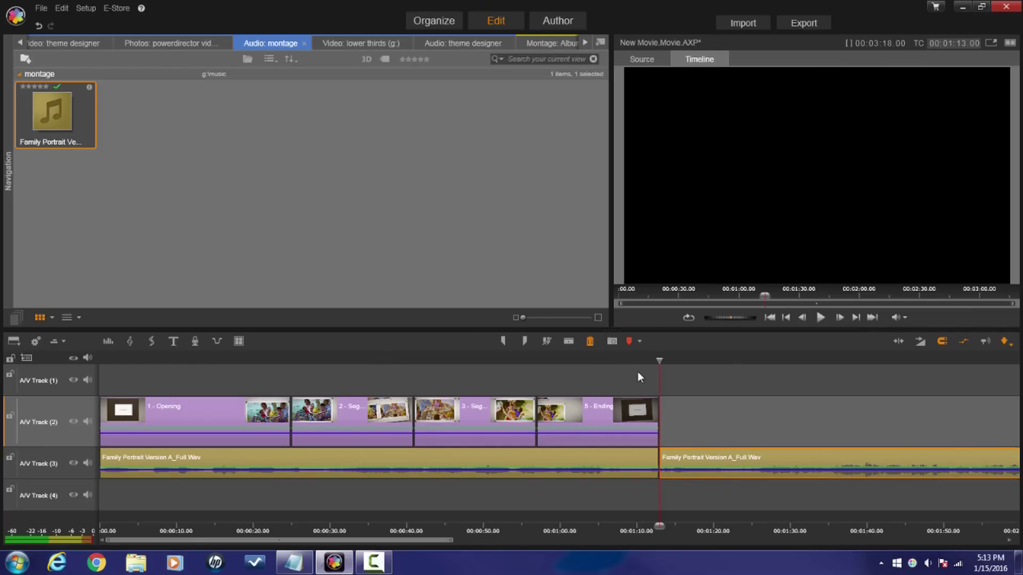